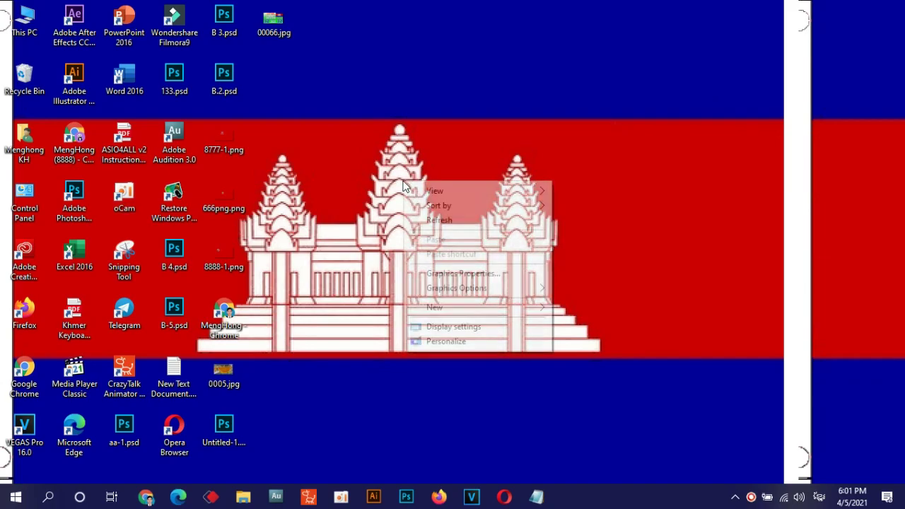
Step: Refresh the desktop, switch to Google Chrome and open the "khmer song" Page from the managed Facebook Pages
right_click(441, 192)
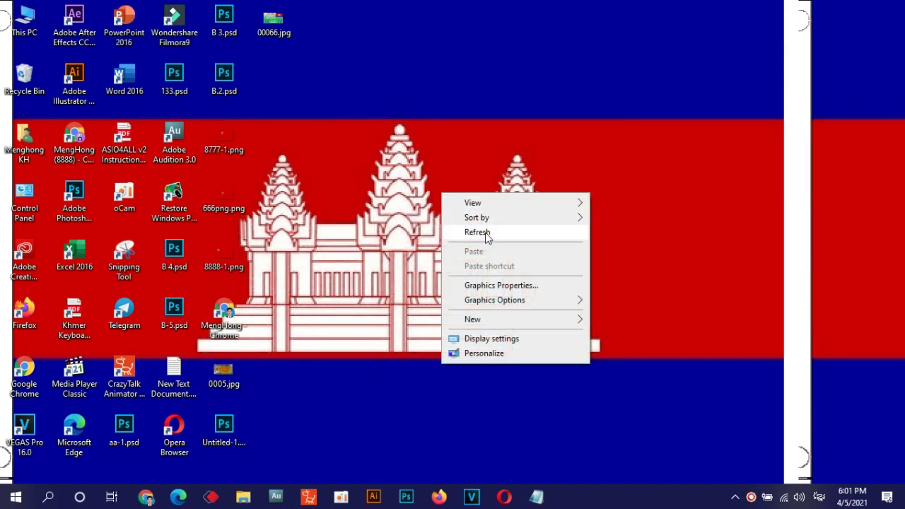
click(459, 232)
click(149, 499)
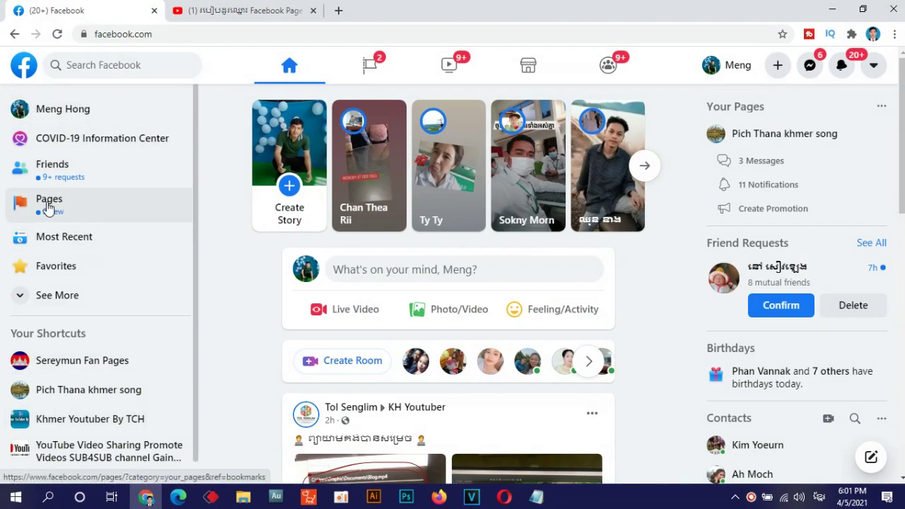
click(49, 206)
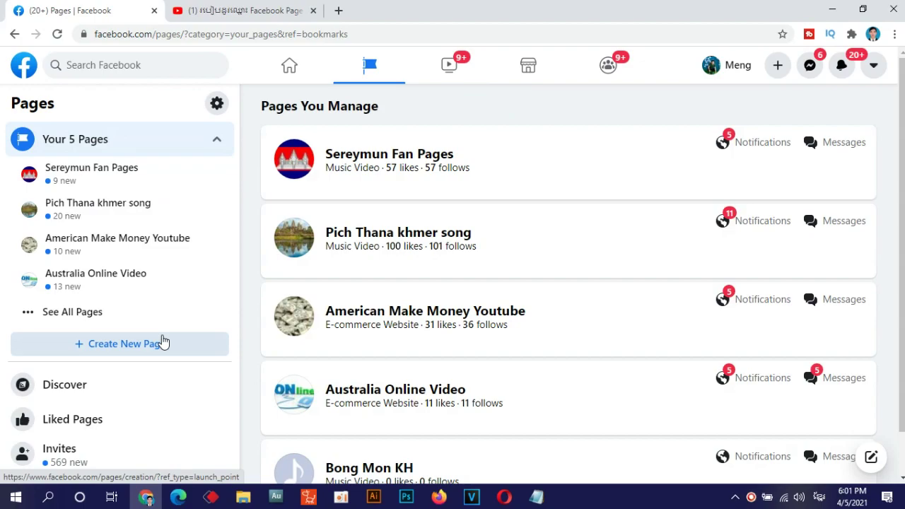
scroll(161, 344, down, 1)
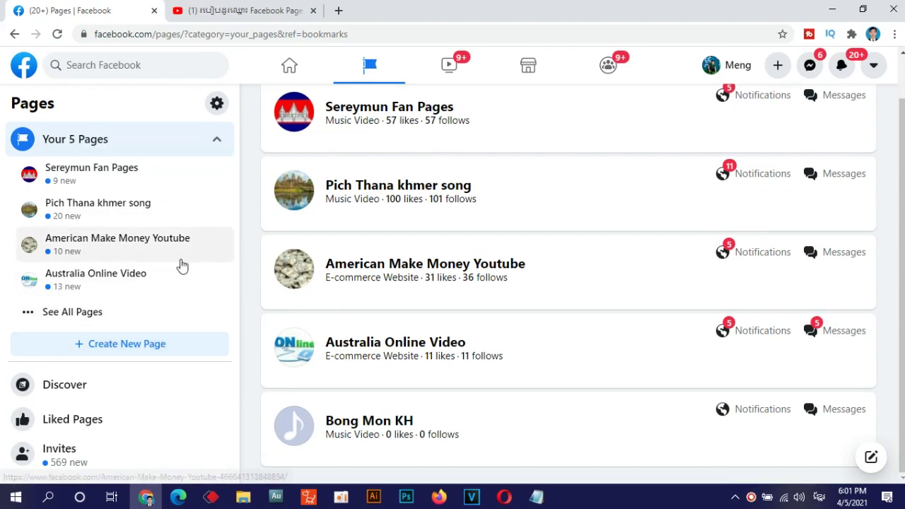
click(350, 190)
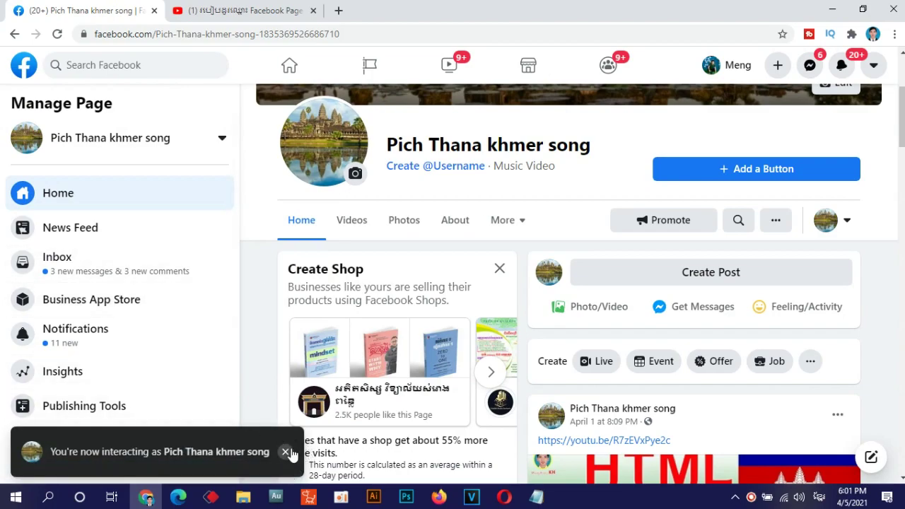
Step: Dismiss the notice about interacting as the Page and open its Edit Page Info form
click(286, 451)
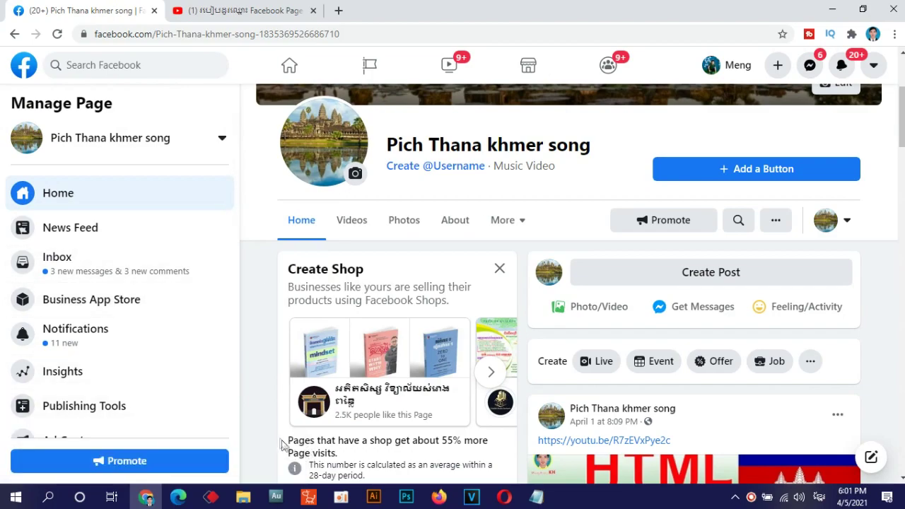
click(222, 140)
click(222, 140)
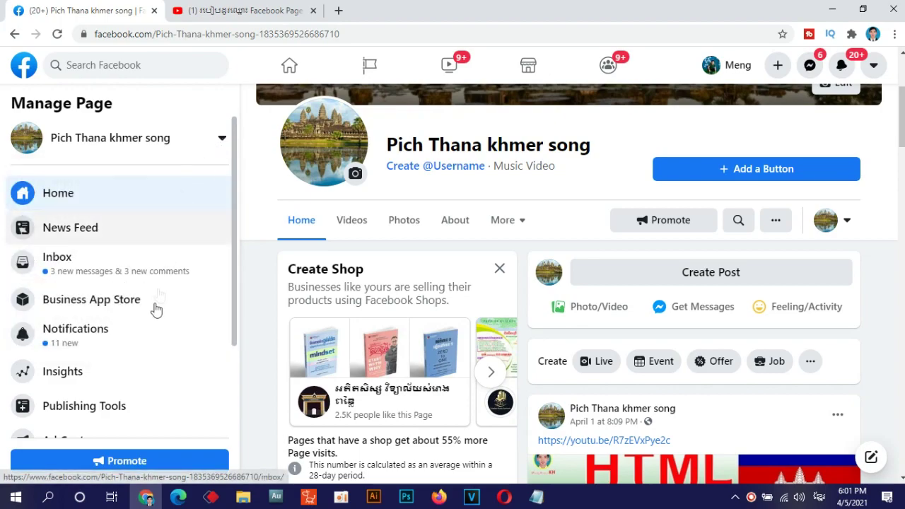
scroll(149, 330, down, 3)
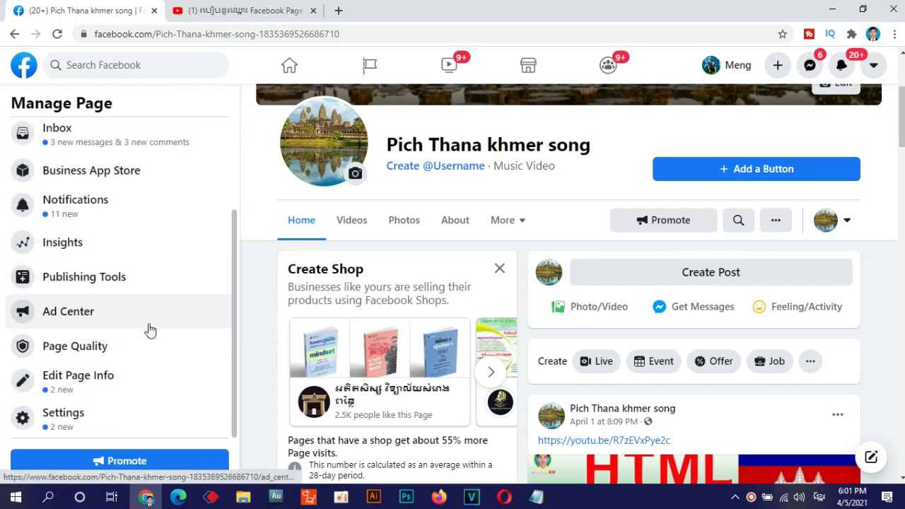
click(55, 383)
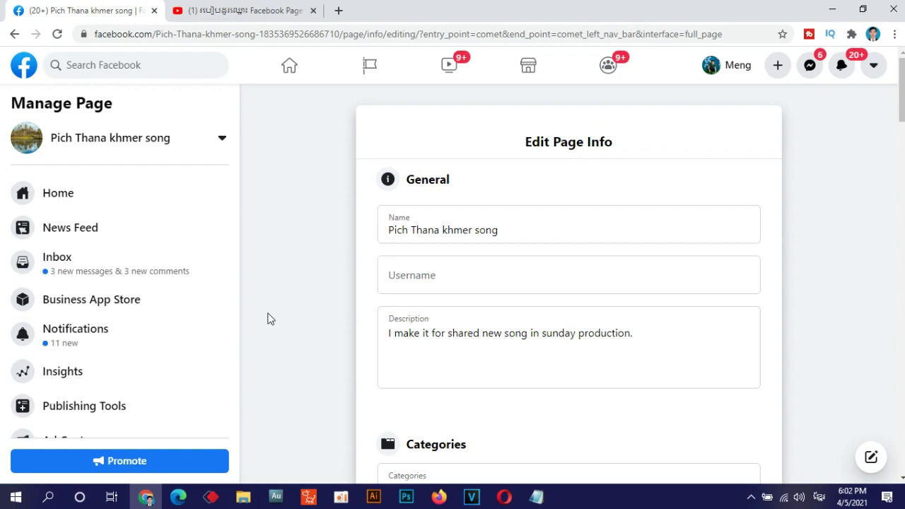
Step: Clear the Page's Name field and switch the typing language from Khmer to English
click(512, 231)
drag(512, 230, 376, 231)
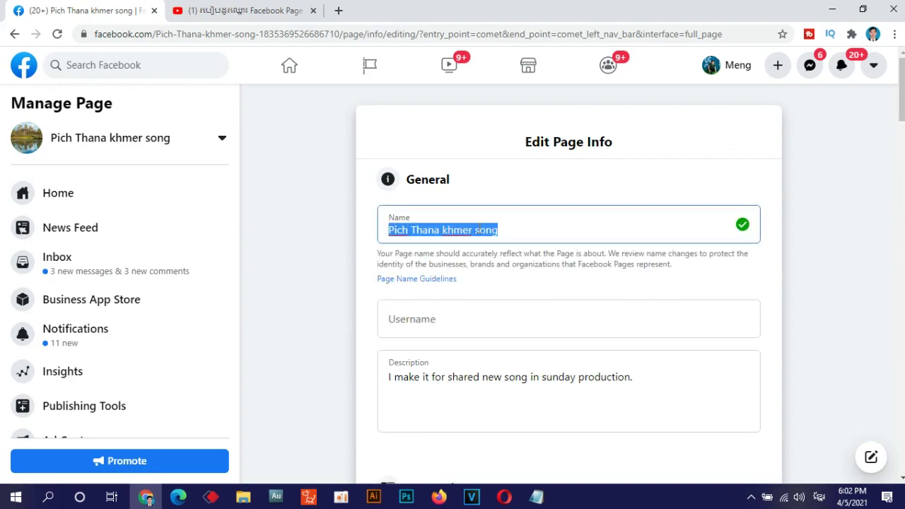
key(BackSpace)
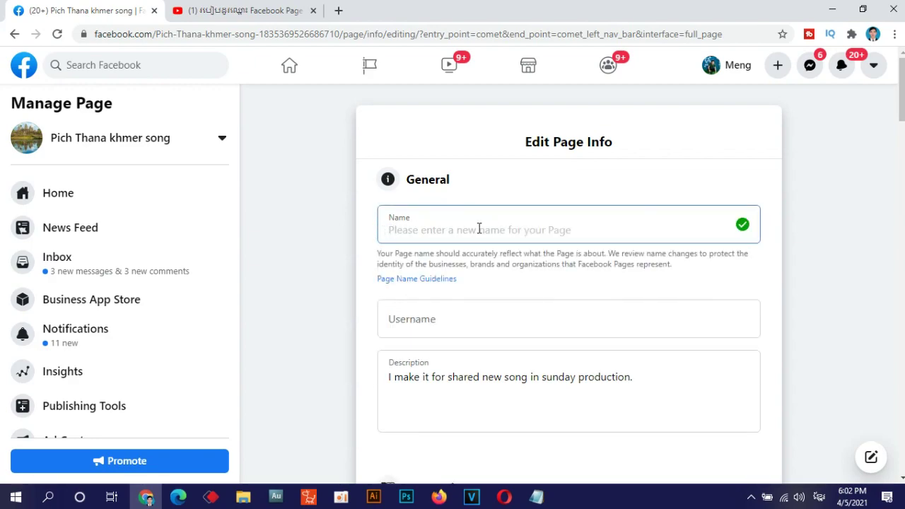
text(គះ)
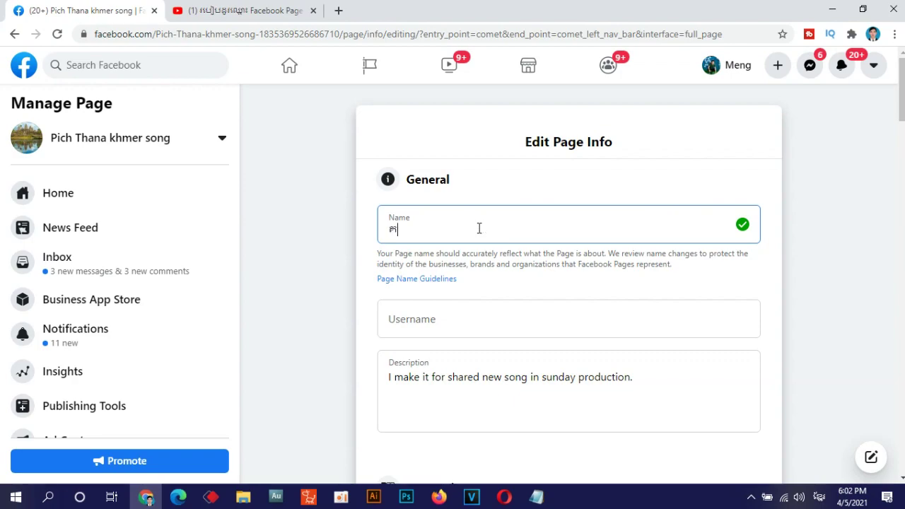
key(BackSpace)
key(BackSpace)
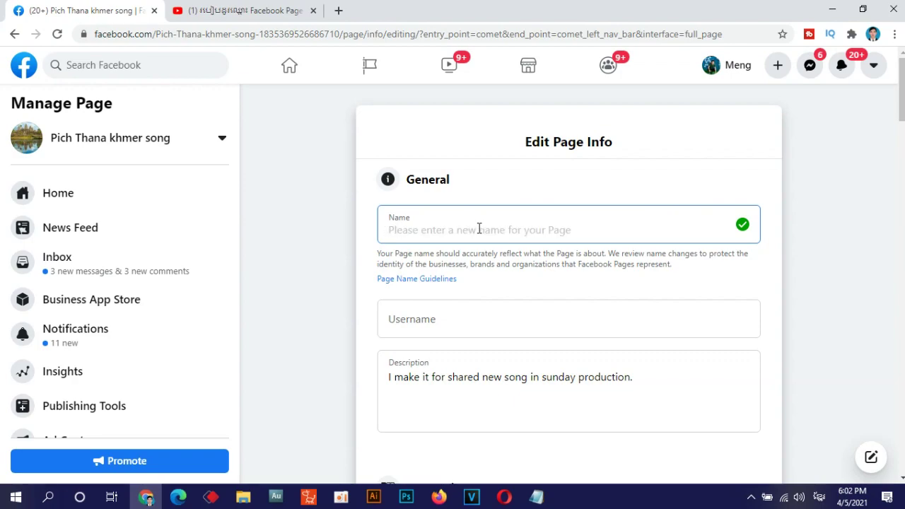
key(alt+shift)
text(Khmer)
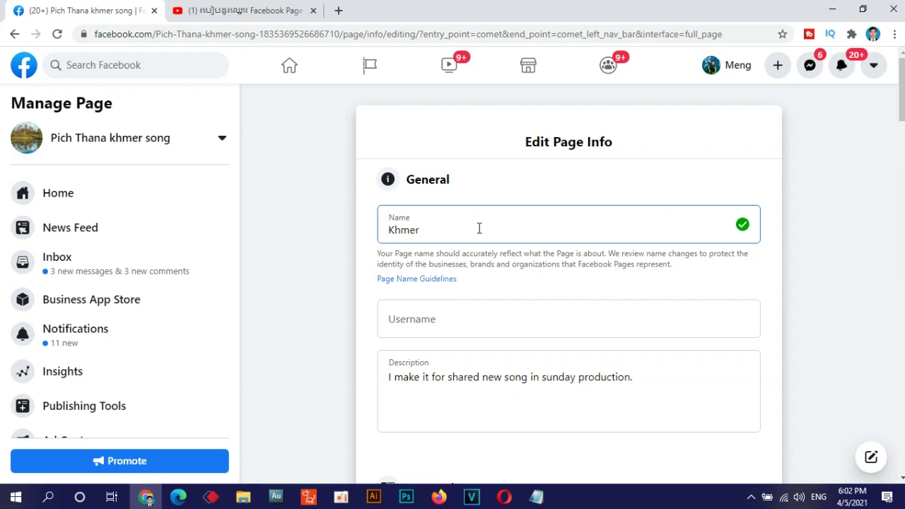
key(BackSpace)
key(BackSpace)
key(BackSpace)
key(BackSpace)
key(BackSpace)
key(BackSpace)
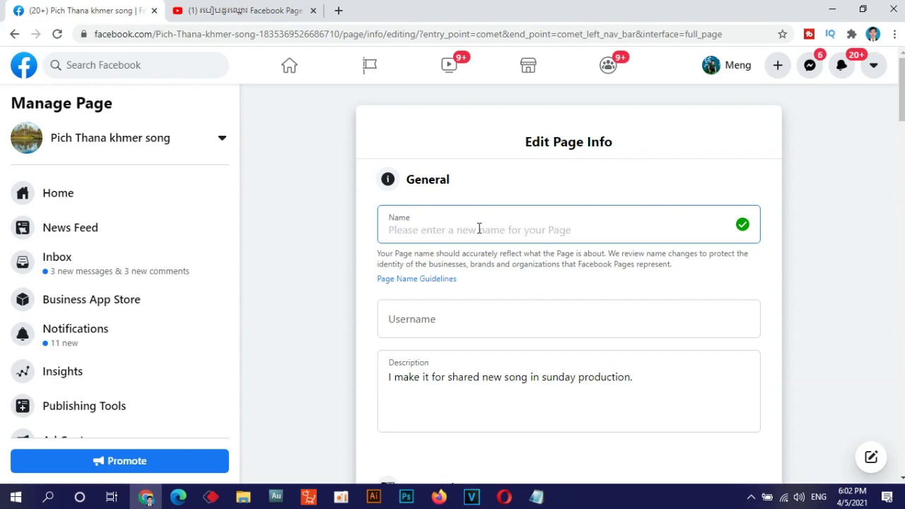
Step: Enter "Khmer Cooking Food" as the Page name and close the name change request without submitting it
text(Cooking)
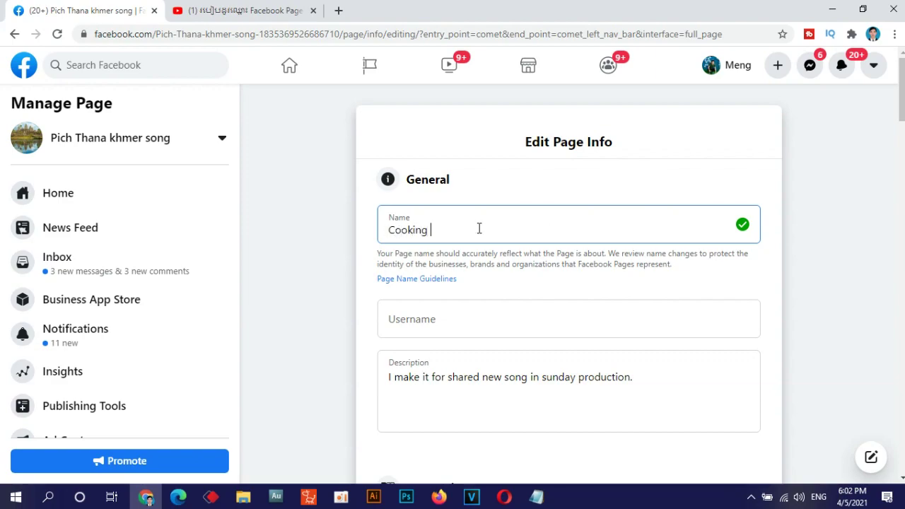
text( Food)
click(389, 230)
text(Khmer)
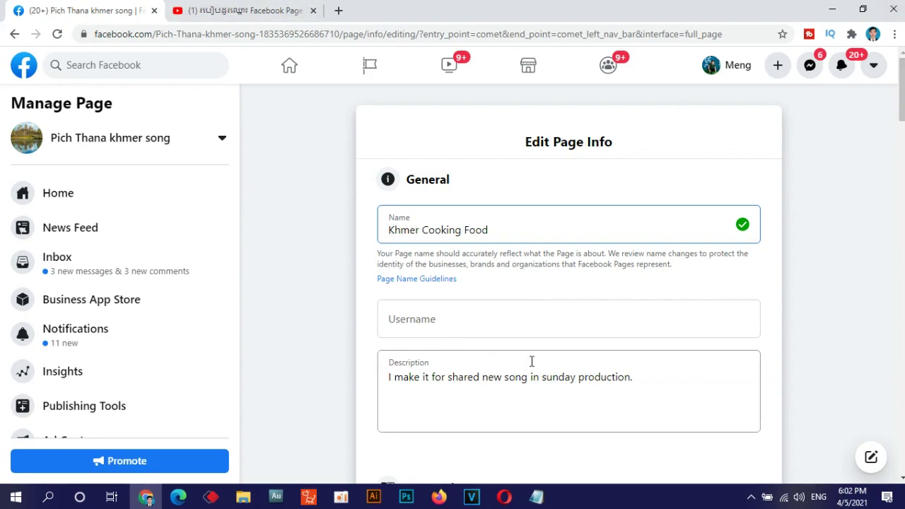
click(410, 321)
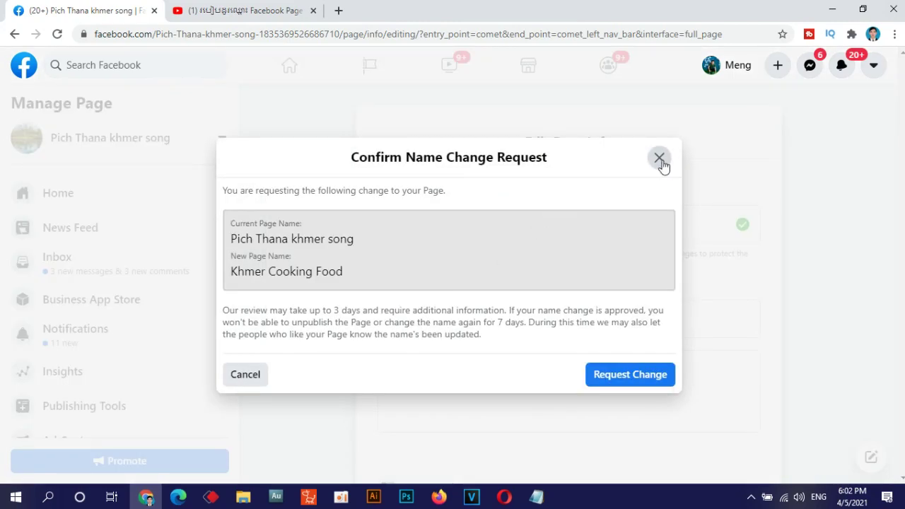
click(659, 158)
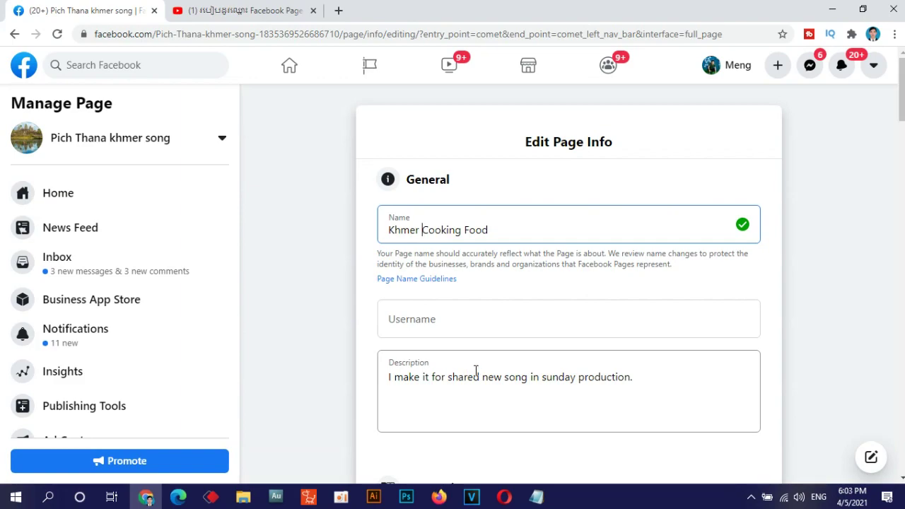
click(422, 230)
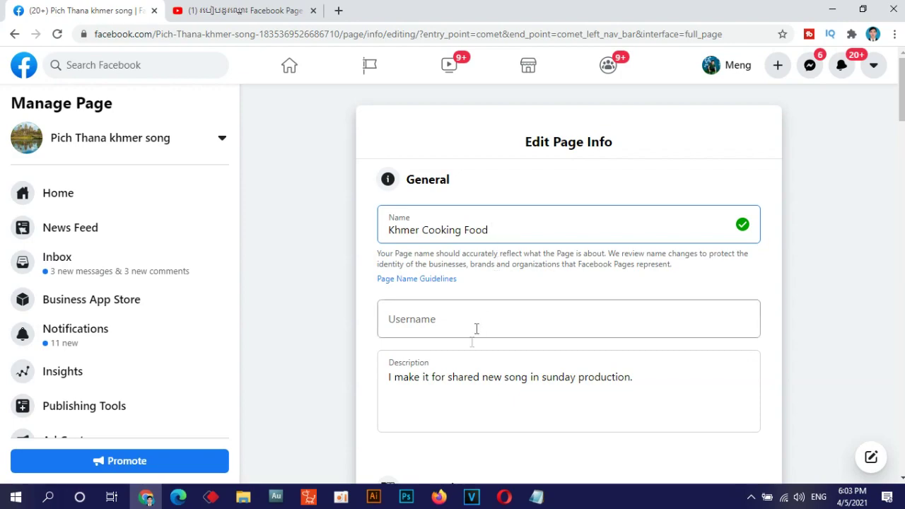
Step: Replace the Page description with the Khmer text "សូមស្វាគមន៍ចំពោះ"
drag(657, 380, 363, 392)
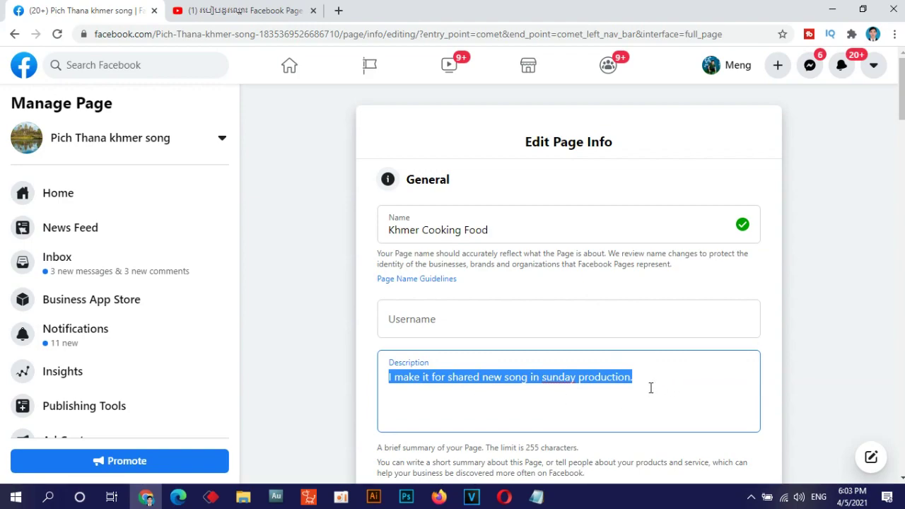
key(BackSpace)
key(alt+shift)
text(ស)
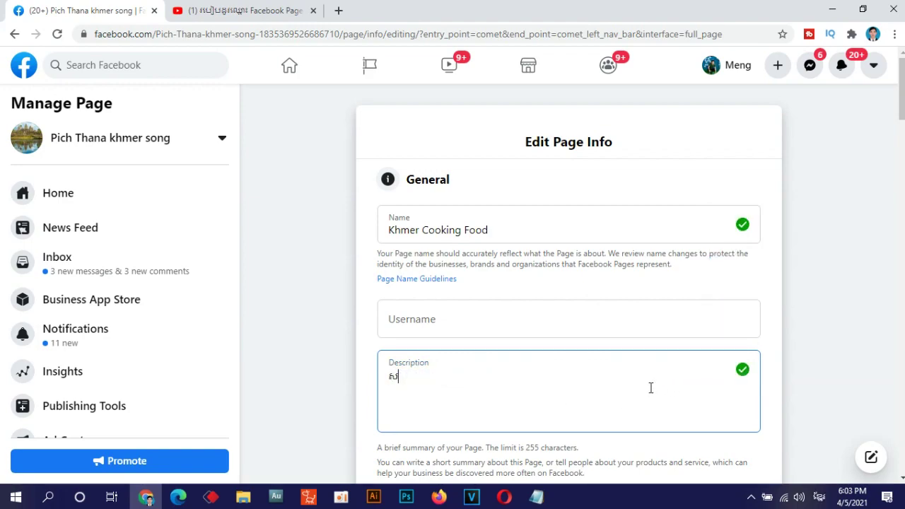
text(ូម)
text(ស)
text(្វា)
text(គមន)
text(៍)
text(ថម)
key(BackSpace)
text(ិ)
text(ពោះ)
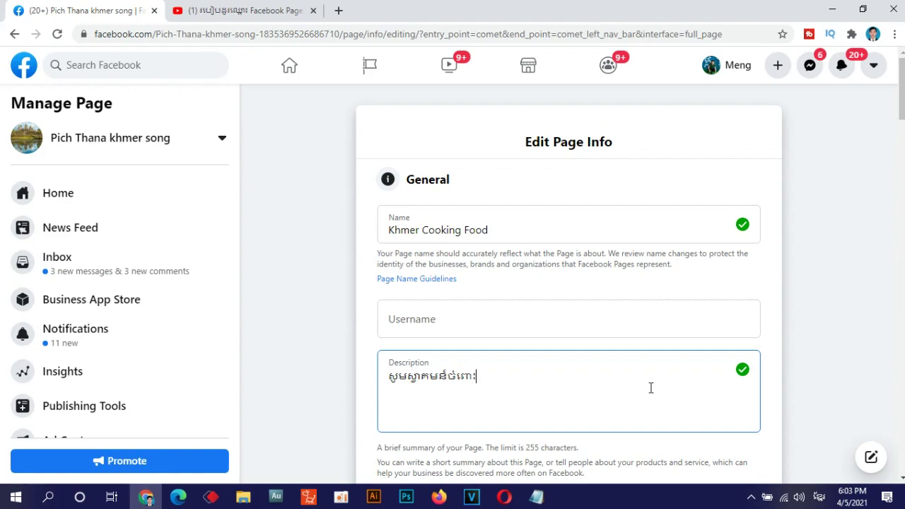
Step: Extend the description with "ការតាមដាន", with a space before and after the phrase
text(ការ)
text(សា)
key(BackSpace)
key(BackSpace)
text(គា)
text(មងា)
text(ន)
click(492, 380)
key(BackSpace)
key(BackSpace)
click(479, 390)
key(alt+shift)
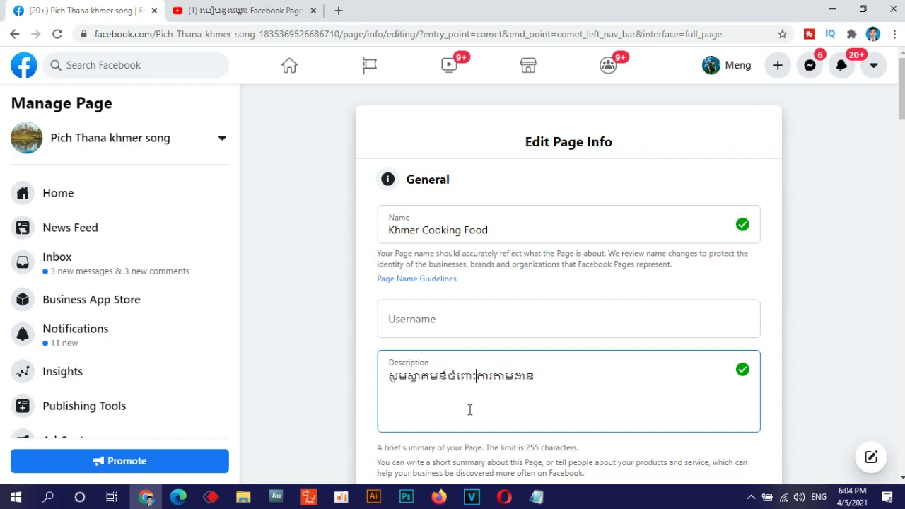
click(545, 381)
text(pp)
key(BackSpace)
key(BackSpace)
key(alt+shift)
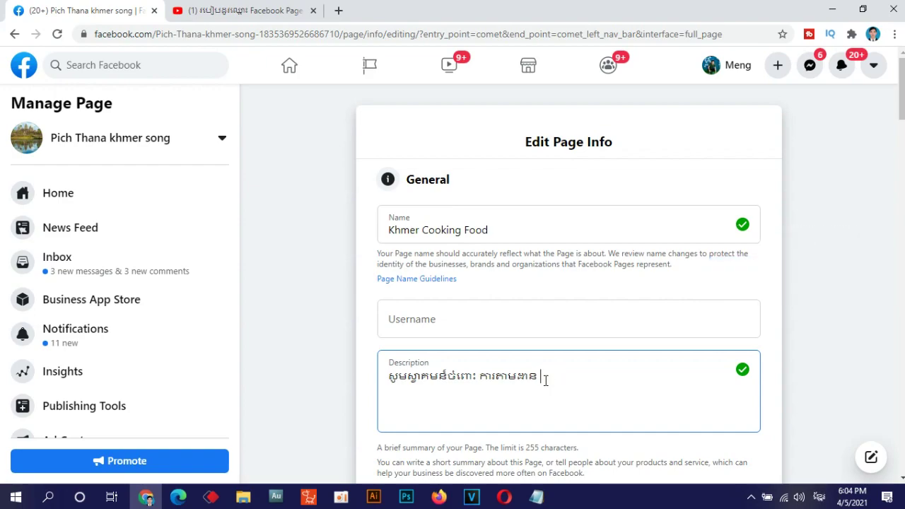
Step: Finish the description with "ផេកយើងខ្ញុំ" and leave the field so the change is saved
text(ផេកយើងខ្ញុំ)
scroll(642, 379, down, 2)
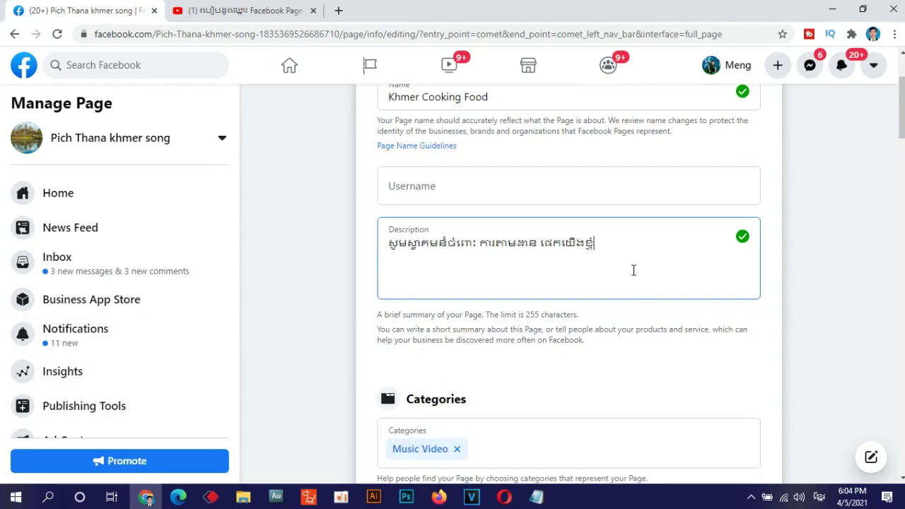
scroll(634, 270, up, 1)
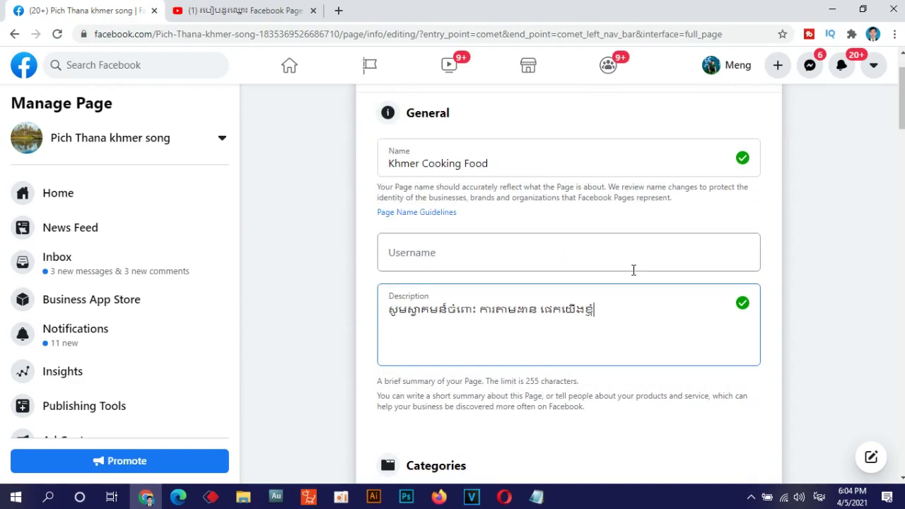
click(454, 251)
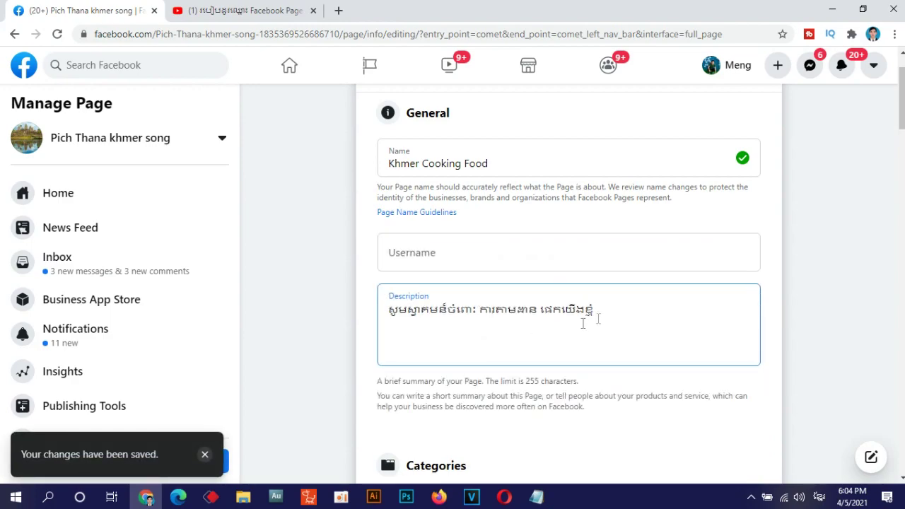
Step: Review the Name and Username fields and the contact and location sections of the Page info form
click(465, 262)
click(515, 167)
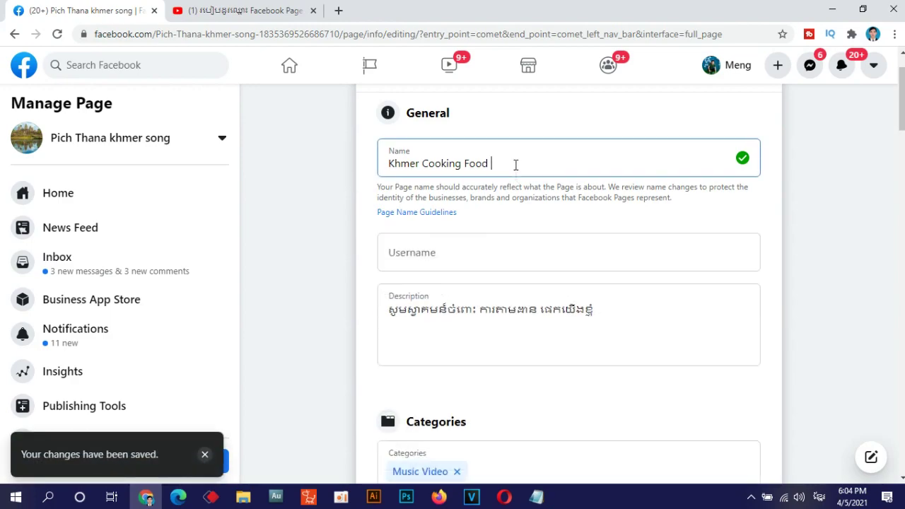
click(462, 249)
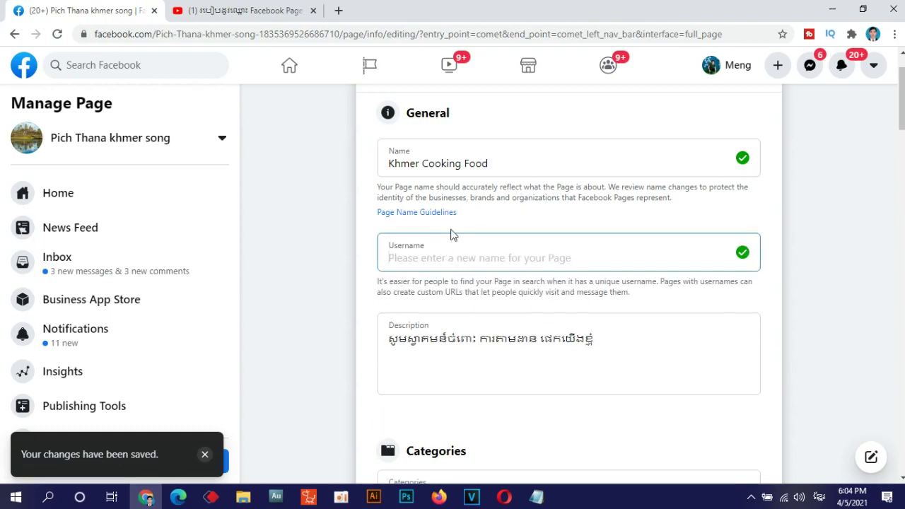
scroll(566, 319, down, 10)
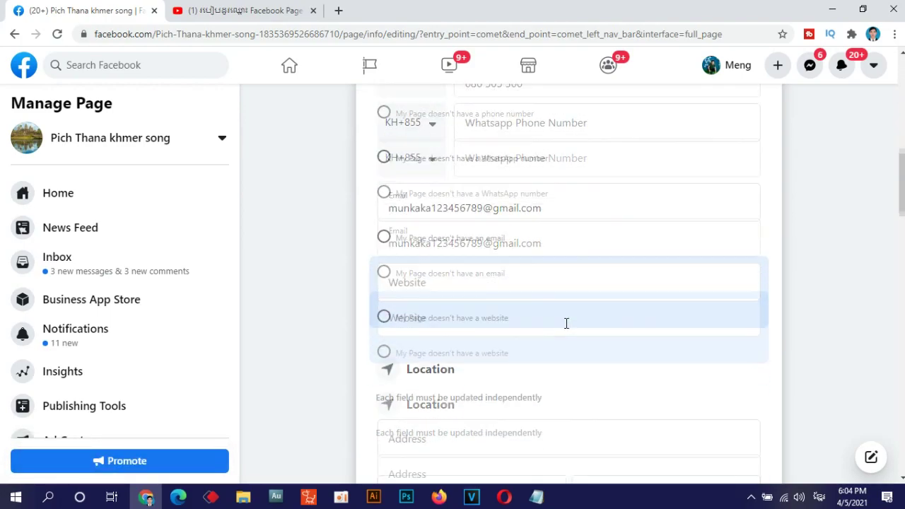
scroll(564, 323, down, 2)
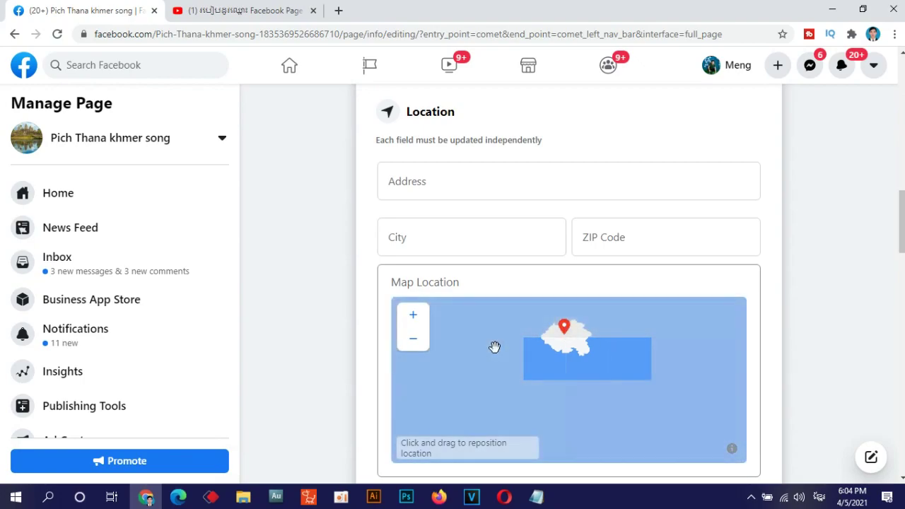
scroll(494, 347, up, 2)
scroll(778, 205, up, 10)
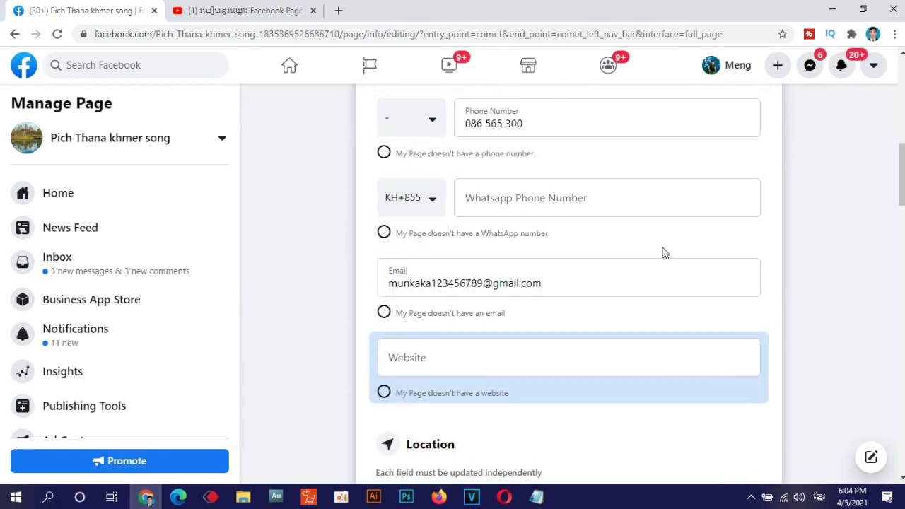
scroll(662, 249, up, 2)
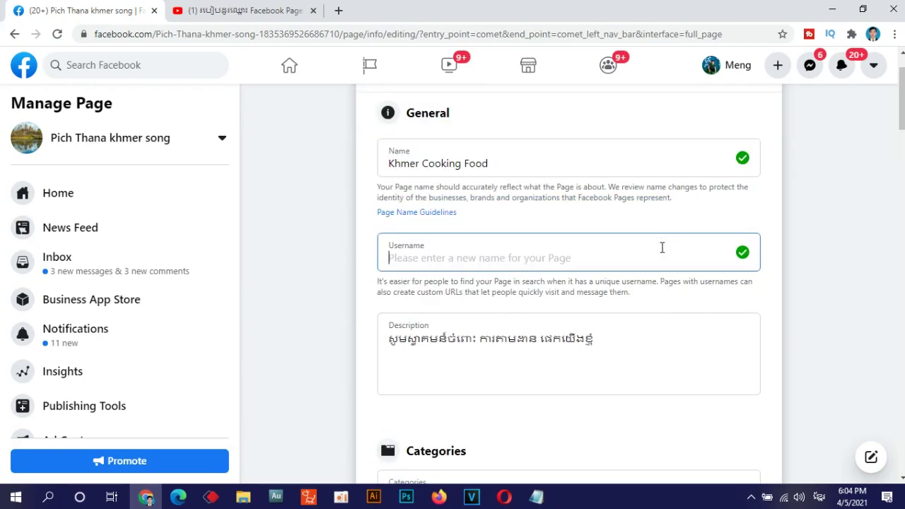
scroll(643, 233, up, 2)
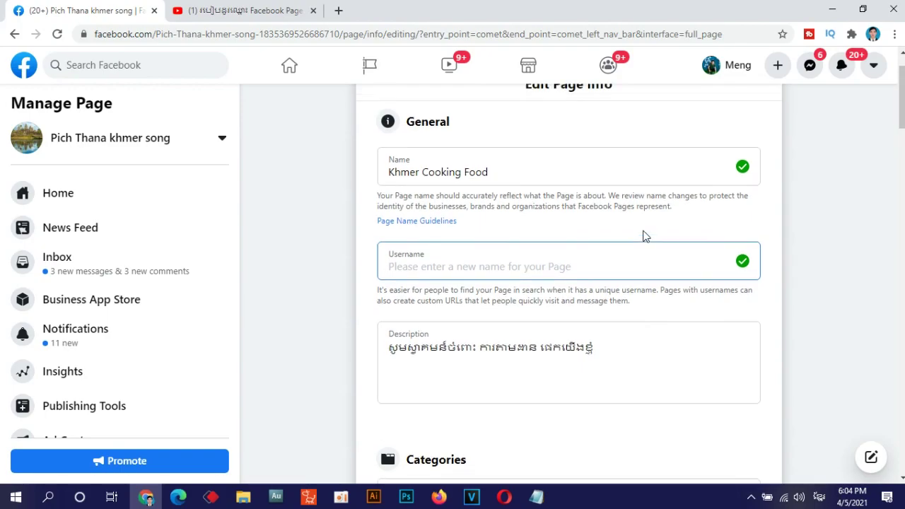
Step: Shorten the Page name to "Khmer Cooking", leave the field so the change is submitted, and reload the page info form
click(496, 226)
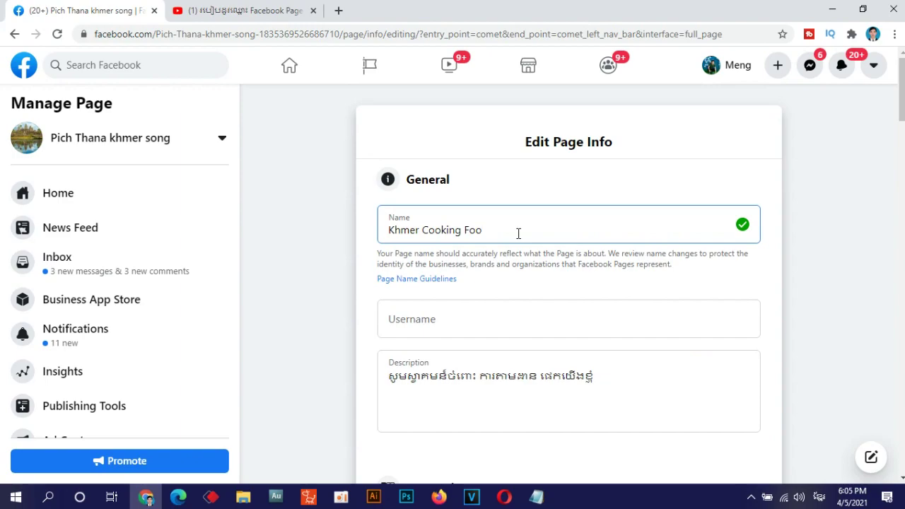
click(410, 319)
click(631, 376)
click(57, 34)
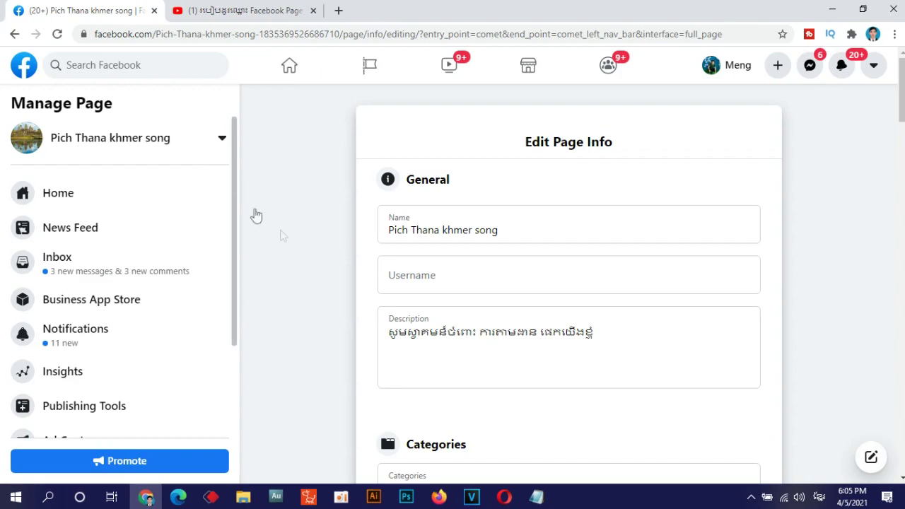
click(528, 234)
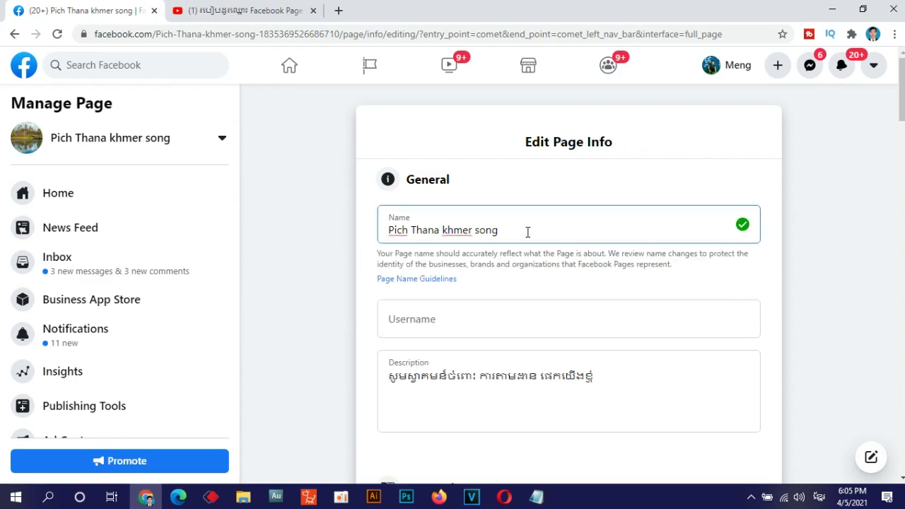
drag(515, 232, 389, 236)
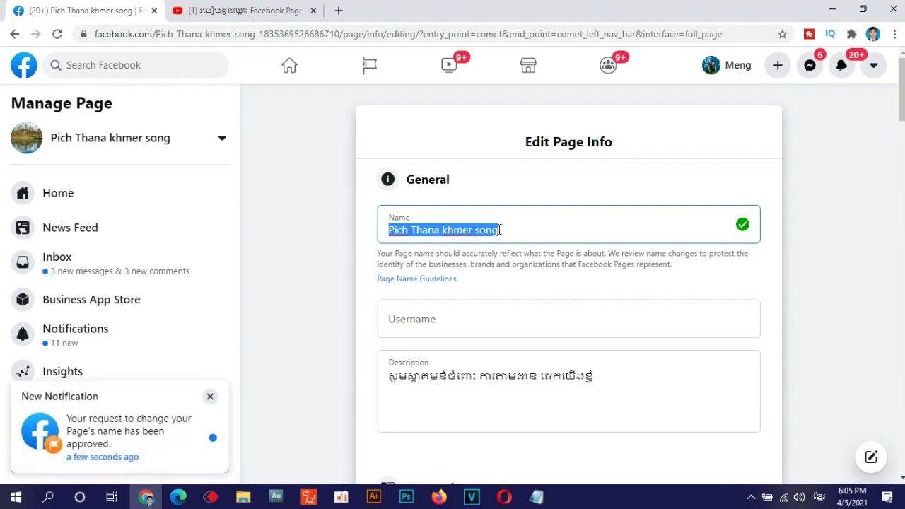
key(BackSpace)
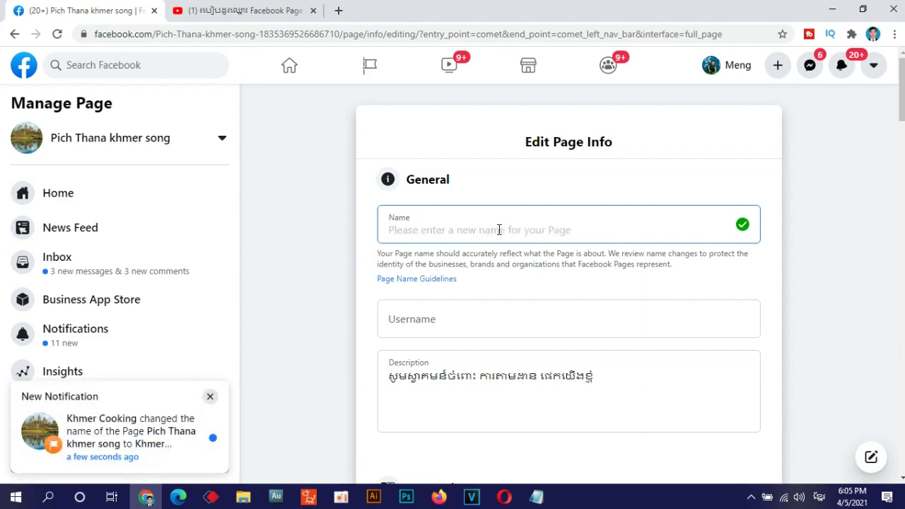
click(426, 139)
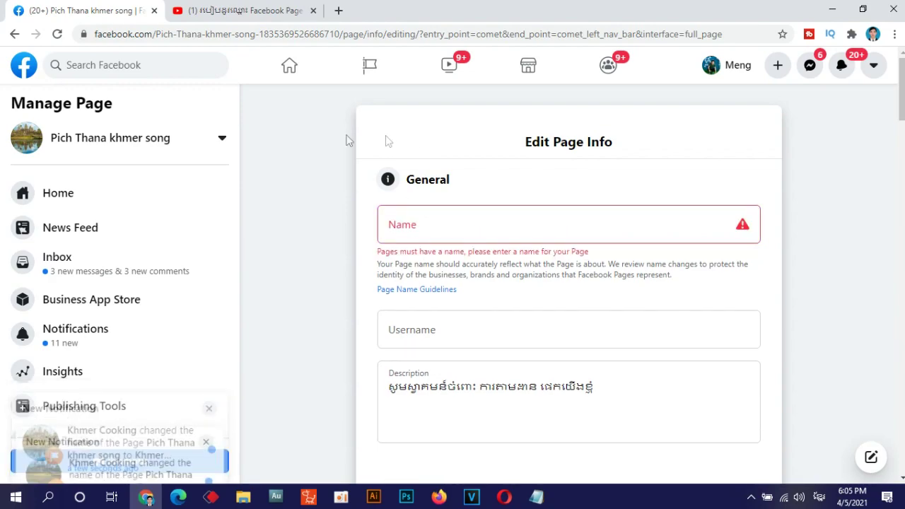
Step: Open the Khmer Cooking Page from the home feed shortcuts, dismiss the notice, and check its name in the Page switcher
click(281, 71)
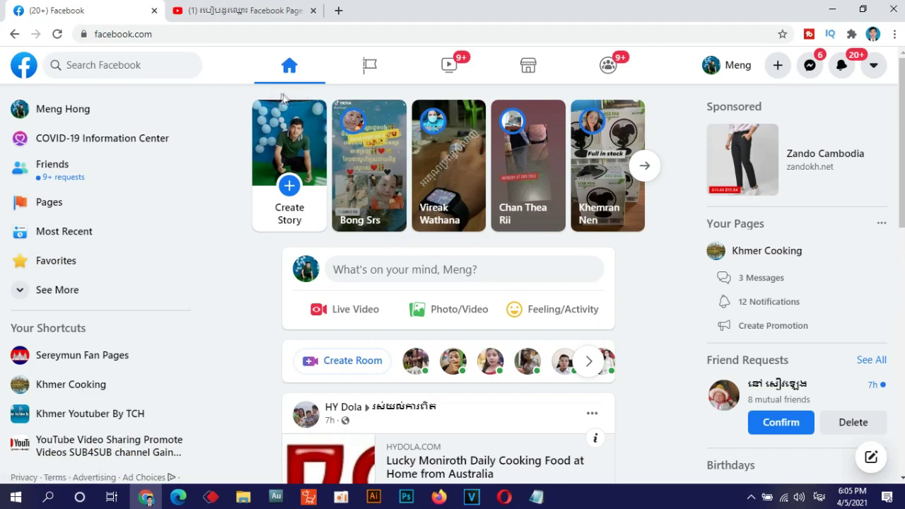
click(69, 393)
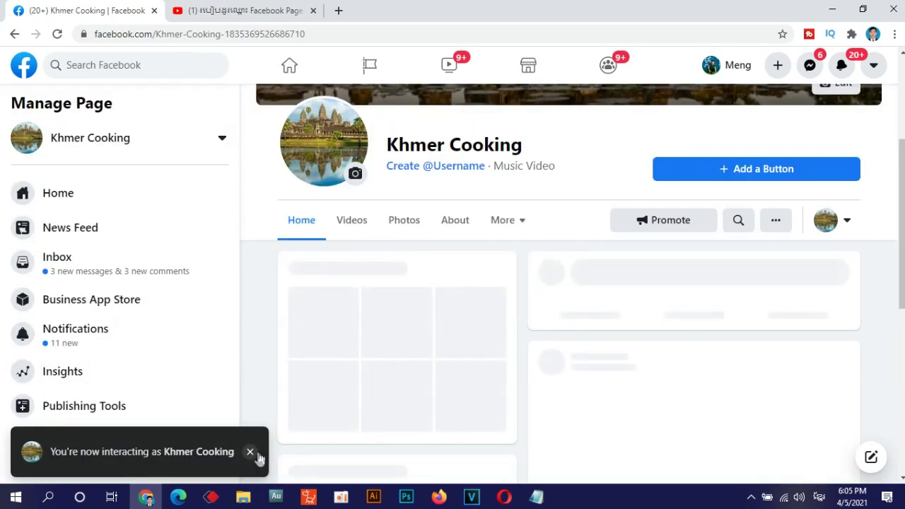
click(249, 451)
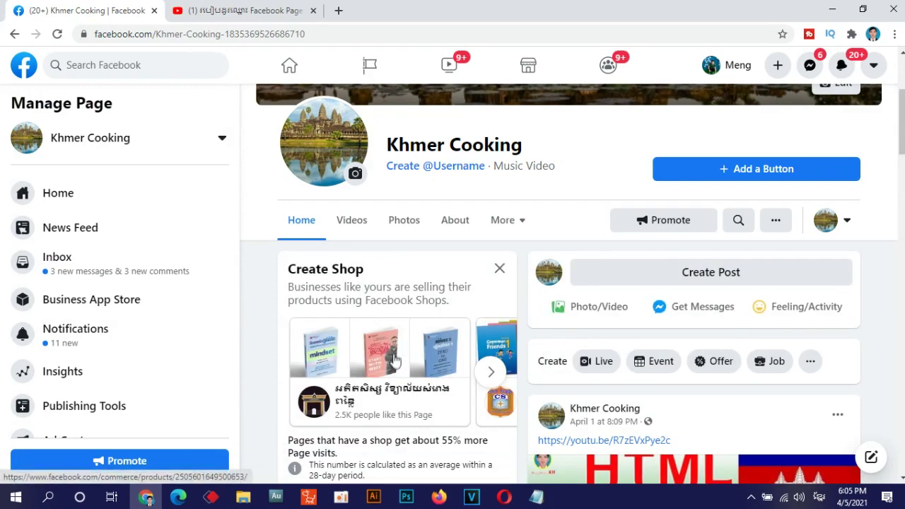
click(217, 140)
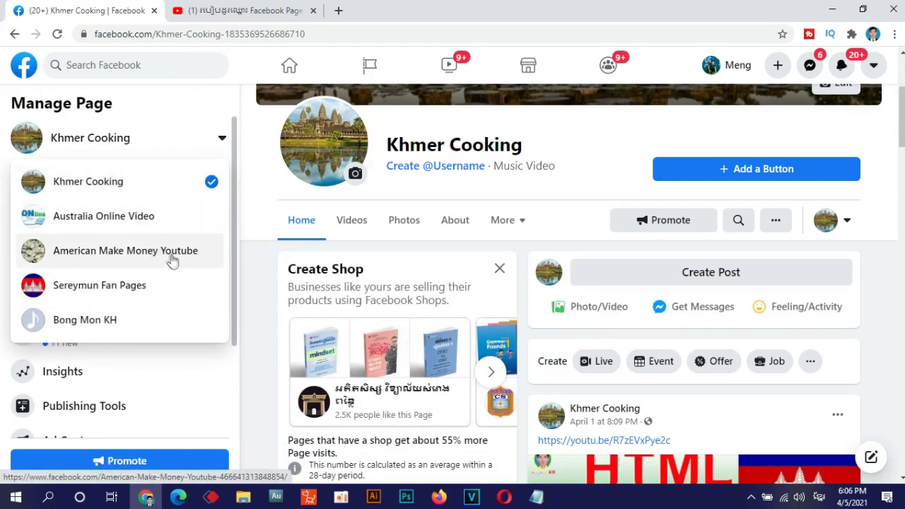
click(586, 144)
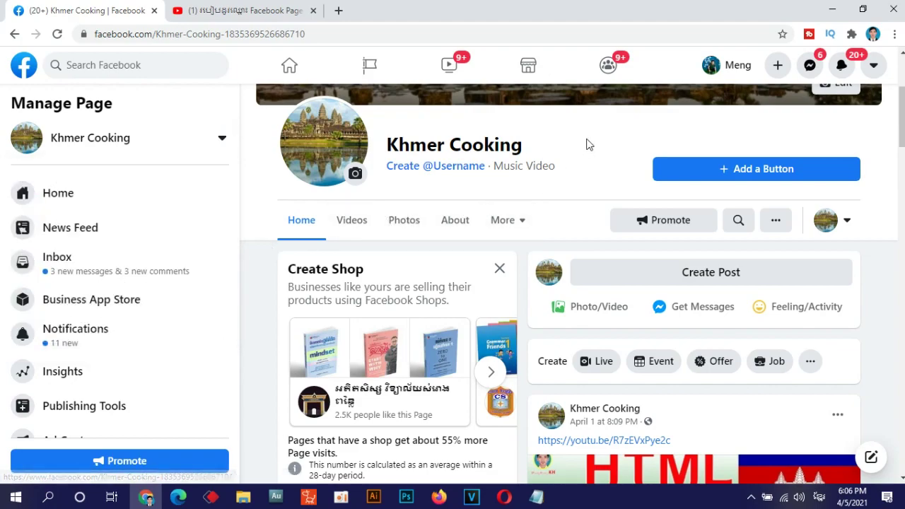
Step: Open the Khmer Cooking Page from the list of managed Pages, dismiss the notice, and go to Edit Page Info
click(288, 72)
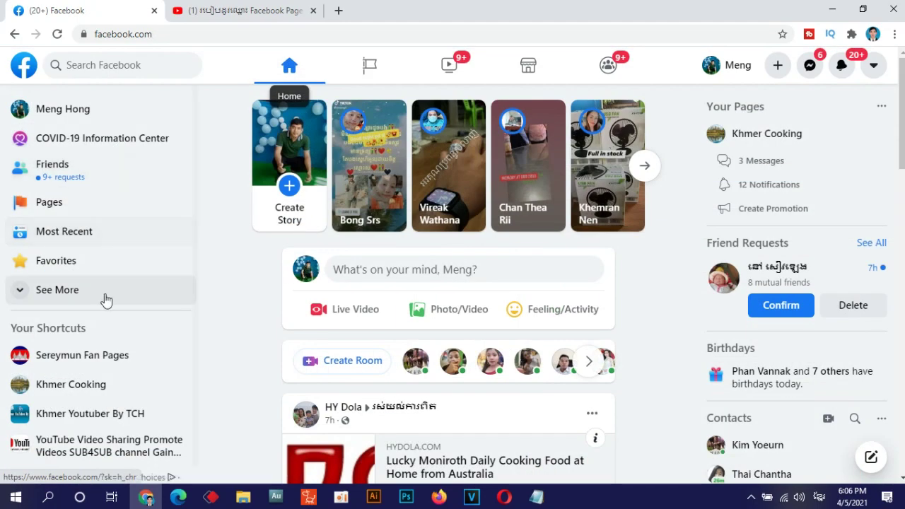
click(60, 205)
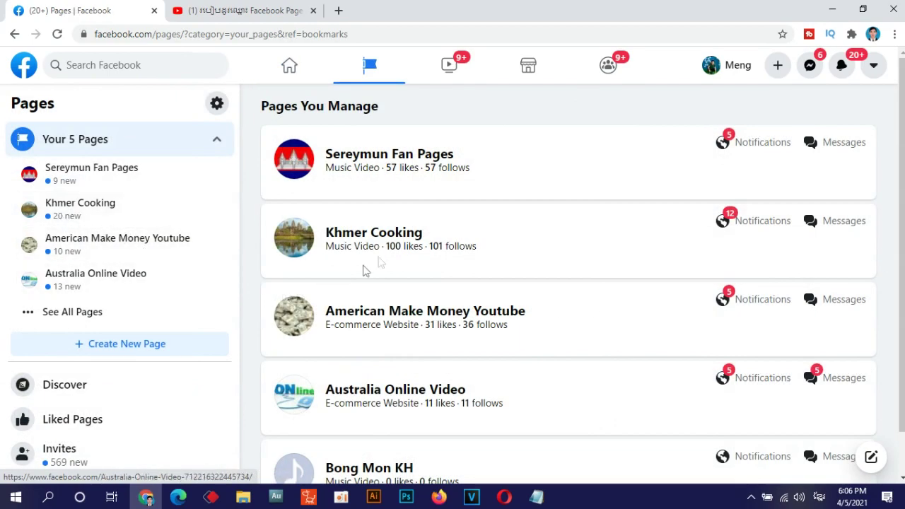
click(382, 239)
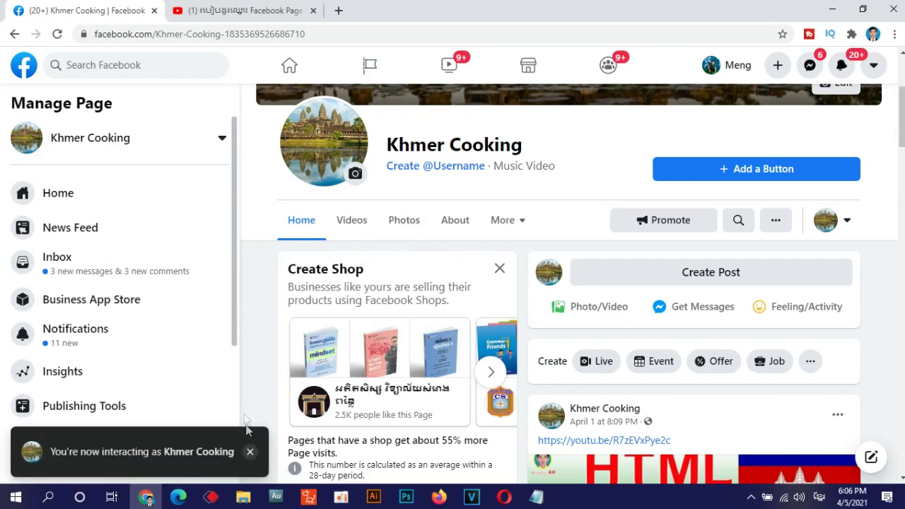
click(249, 451)
scroll(135, 413, down, 2)
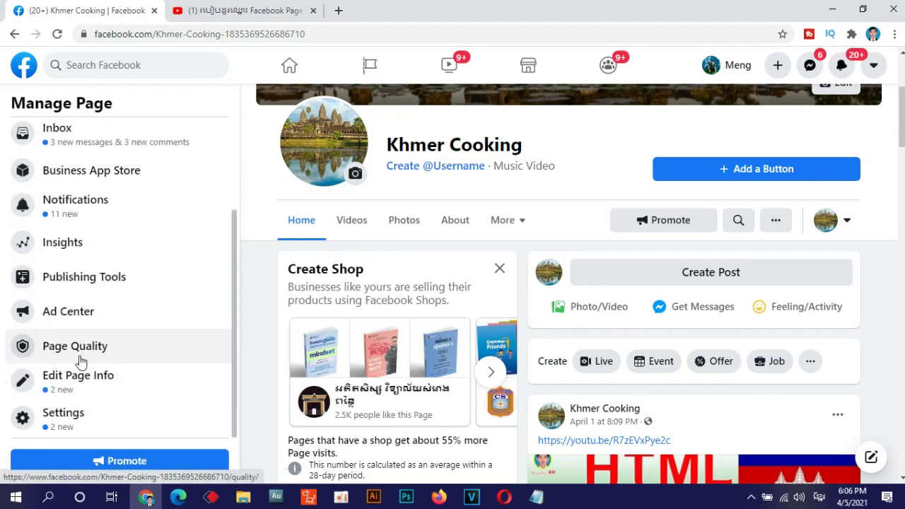
click(67, 382)
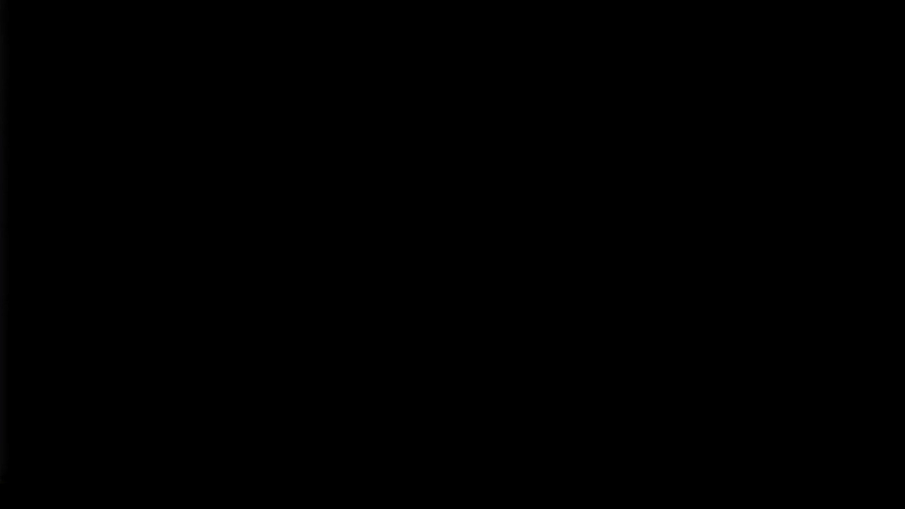